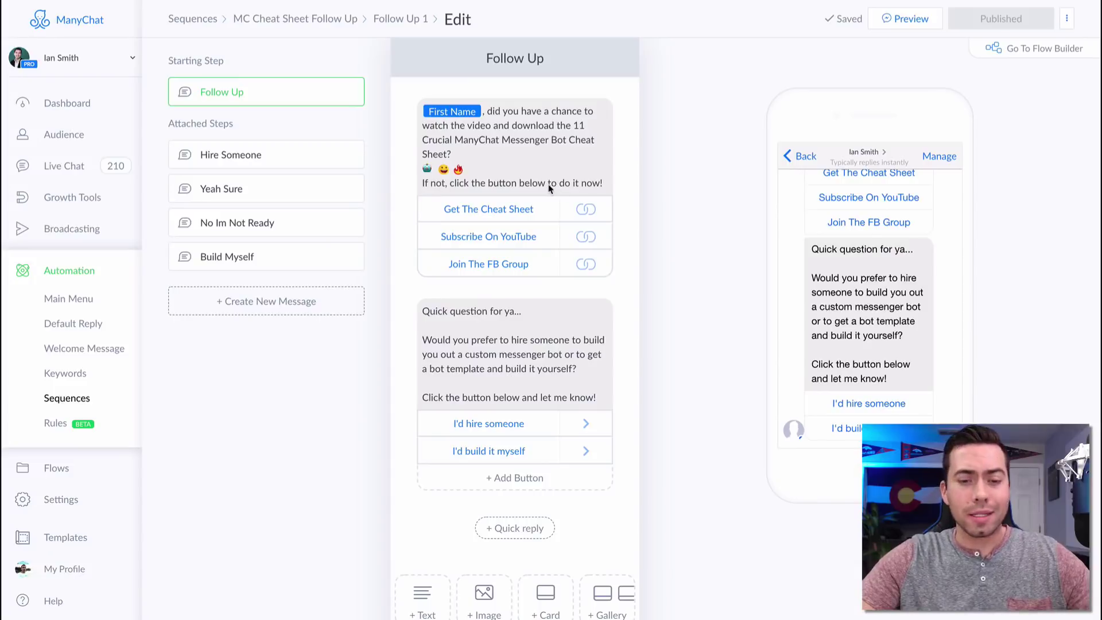
scroll(548, 176, "down", 2)
scroll(550, 175, "down", 2)
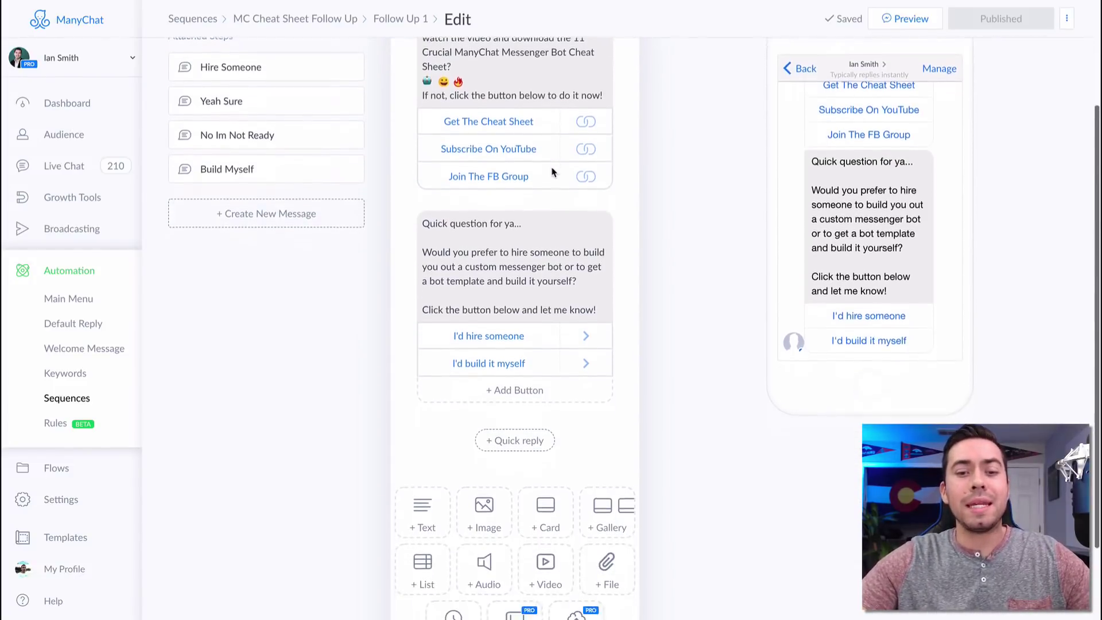
scroll(552, 172, "up", 3)
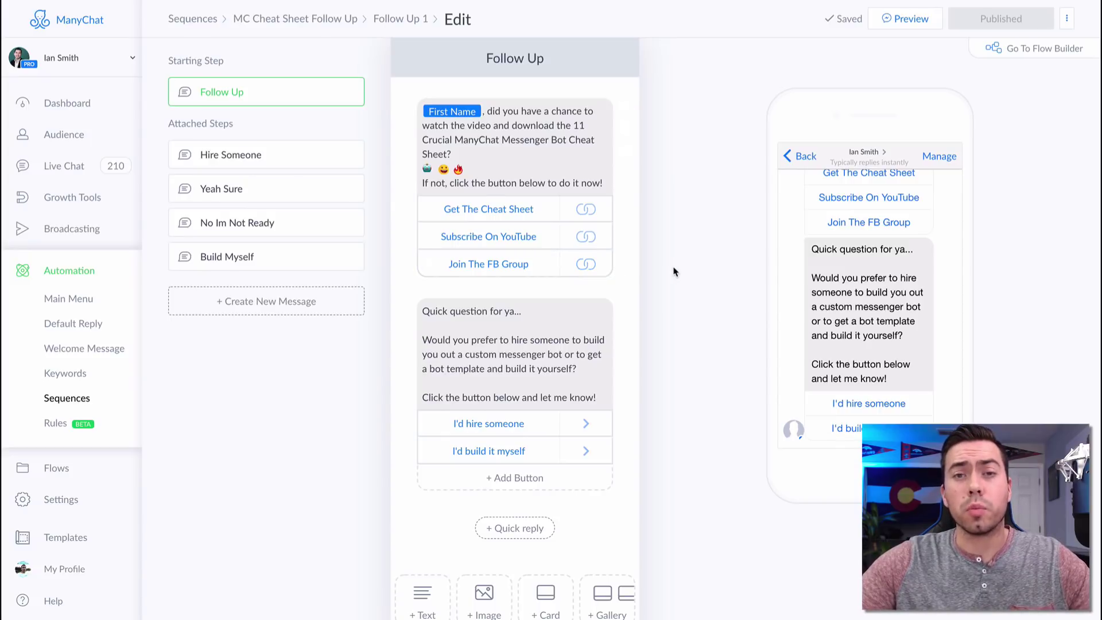
Step: Scroll to the I'd hire someone reply and follow it to the Hire Someone step
scroll(559, 248, "down", 3)
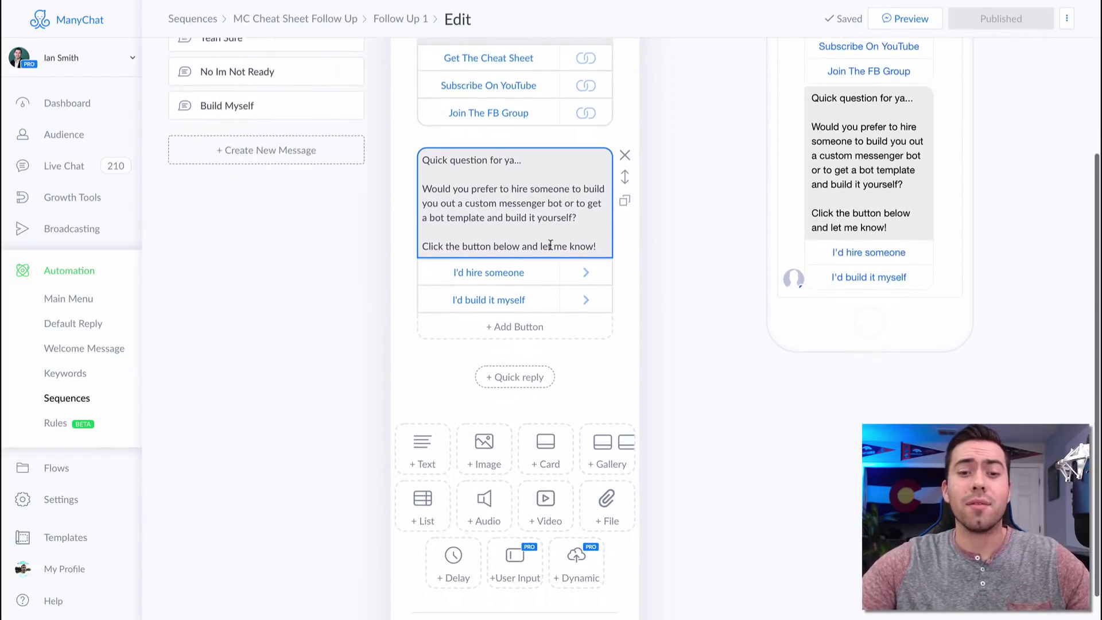
scroll(552, 244, "down", 1)
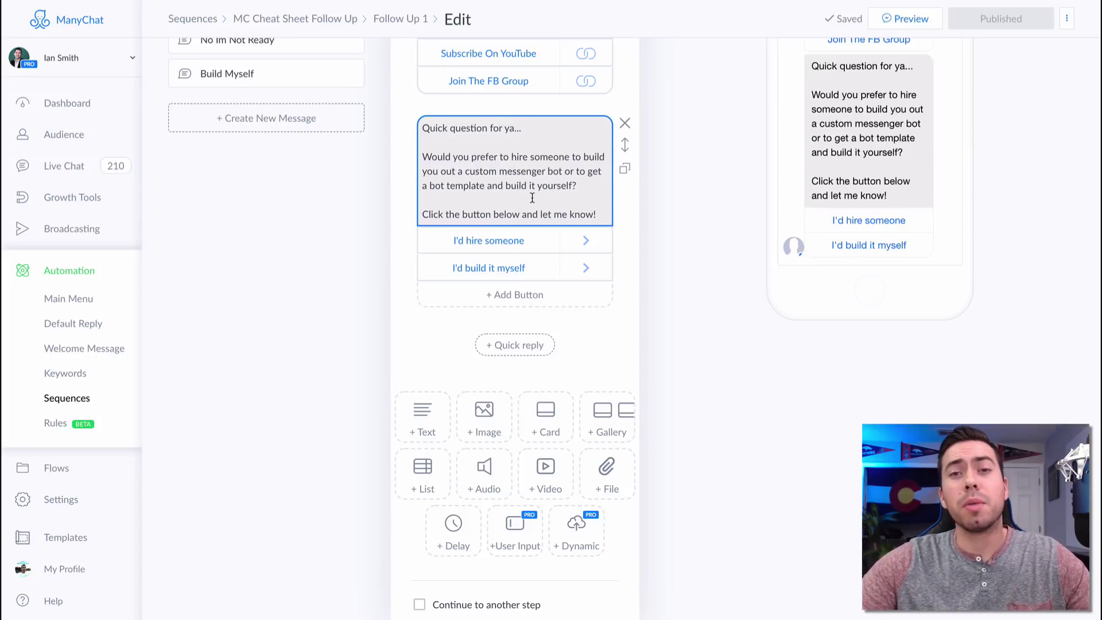
left_click(496, 245)
left_click(586, 241)
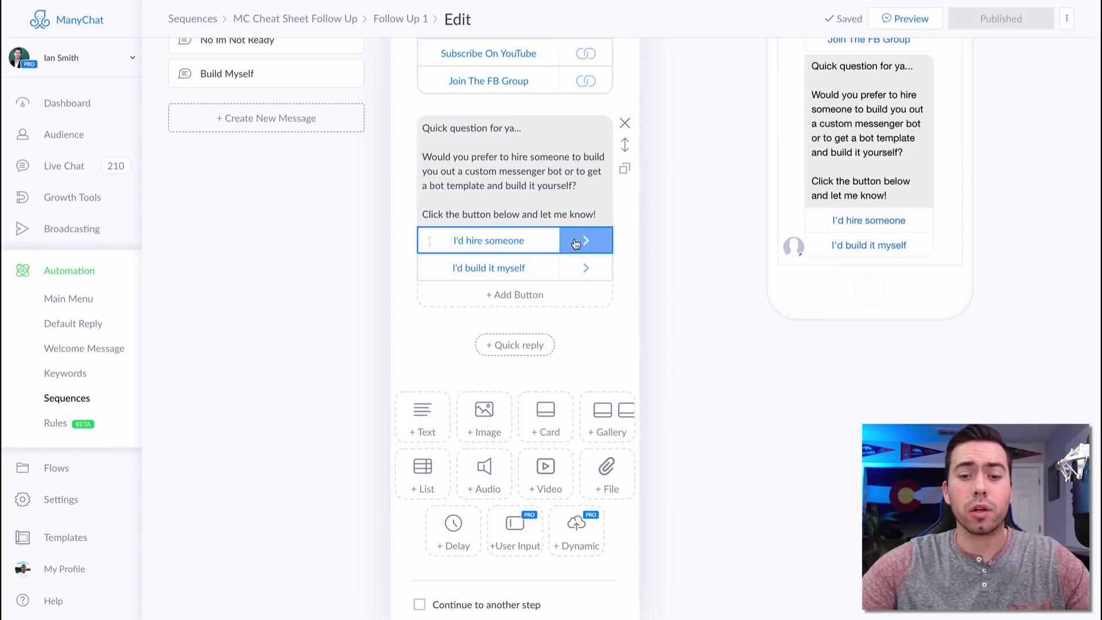
left_click(585, 241)
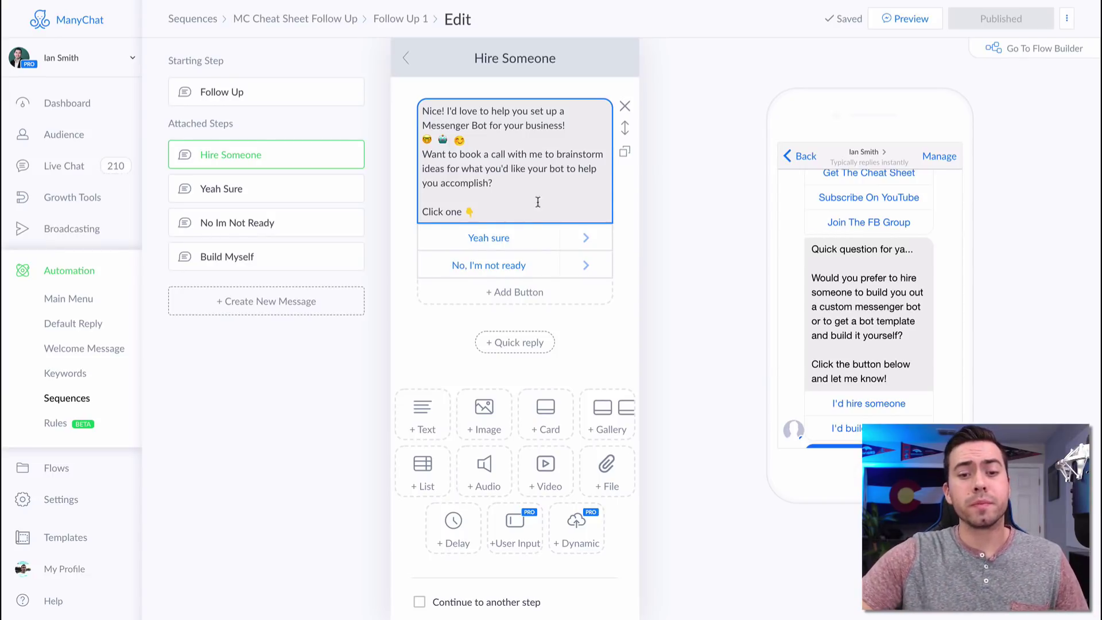
Step: Confirm the Yeah sure reply adds the Wanted to book a call tag, then go to the Yeah Sure step
left_click(522, 243)
left_click(521, 242)
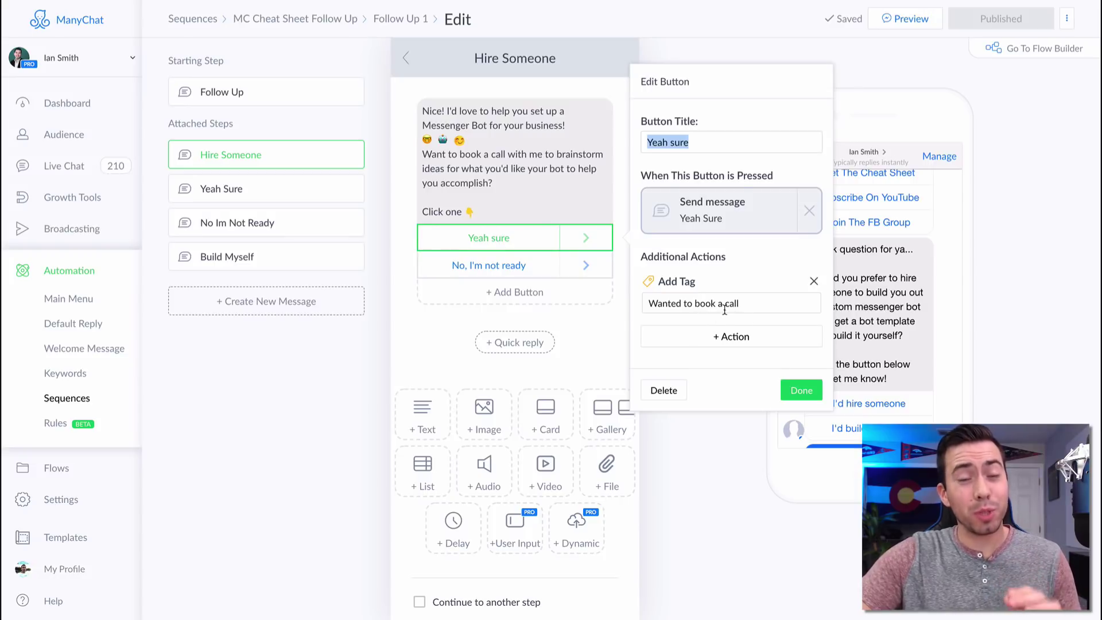
left_click(716, 214)
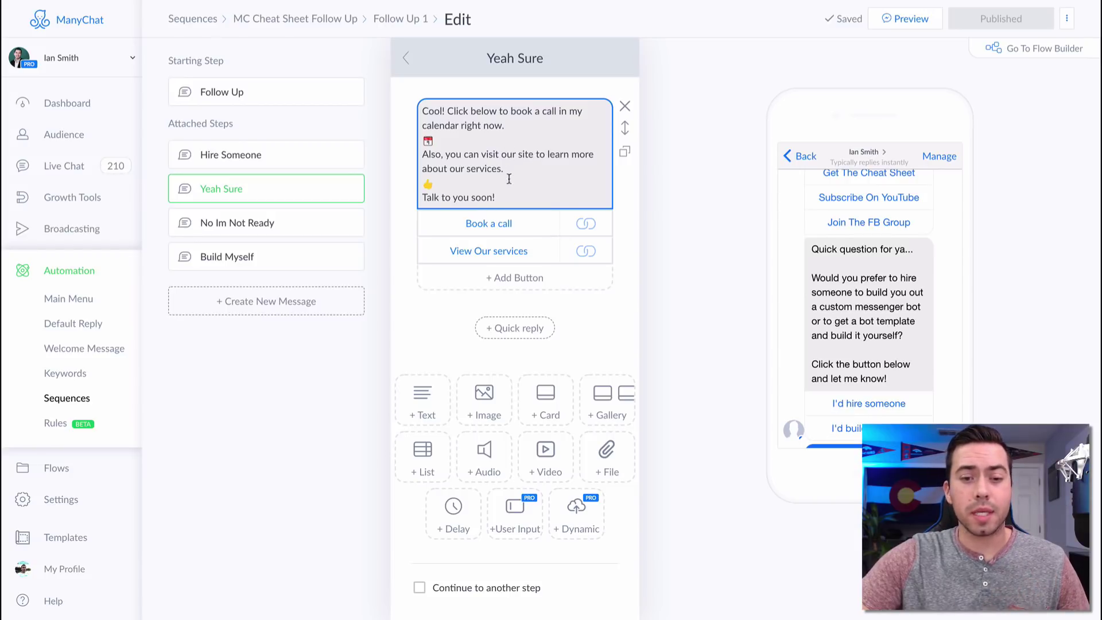
Step: Show the Book a call button's bit.ly booking link and its Clicked Schedule Call tag
left_click(489, 224)
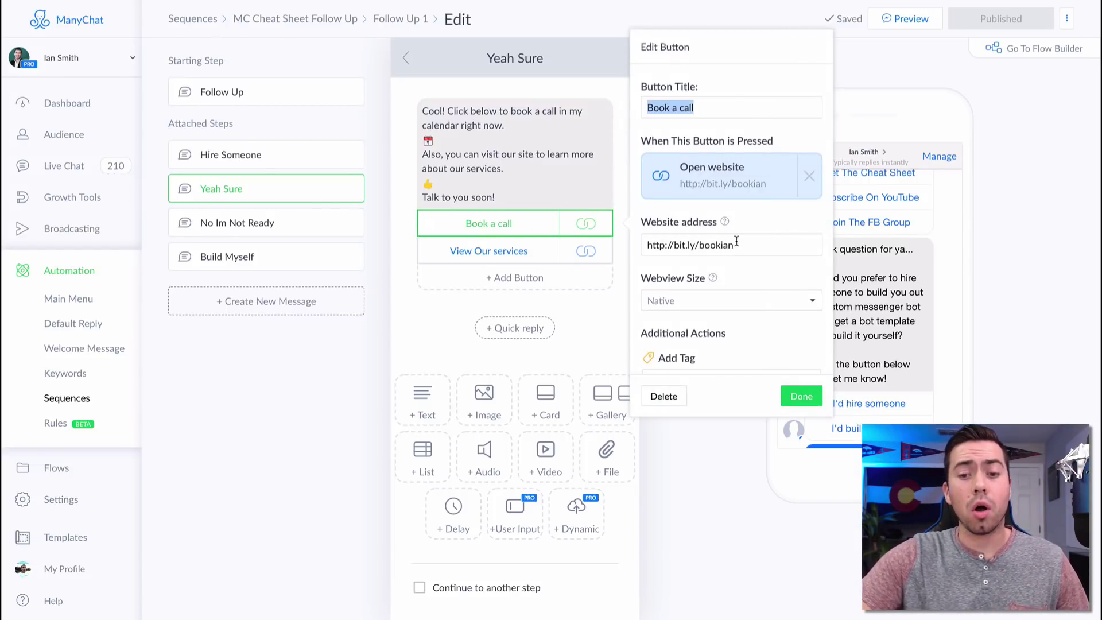
scroll(737, 241, "down", 1)
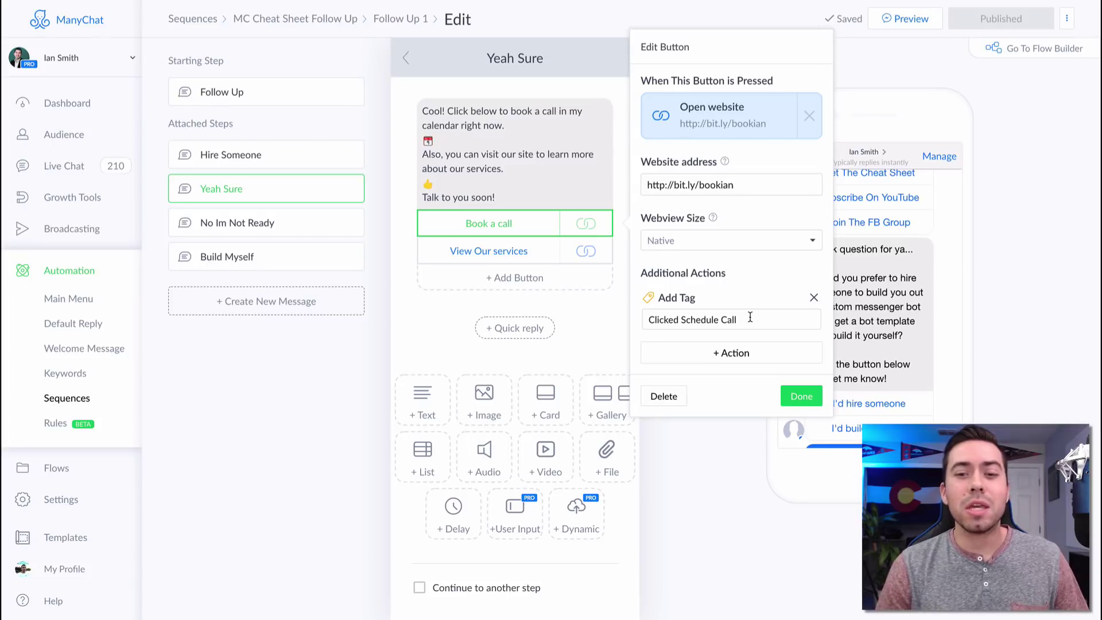
Step: Close the Book a call settings and jump to the Follow Up On Abandon Call Booking flow
left_click(801, 397)
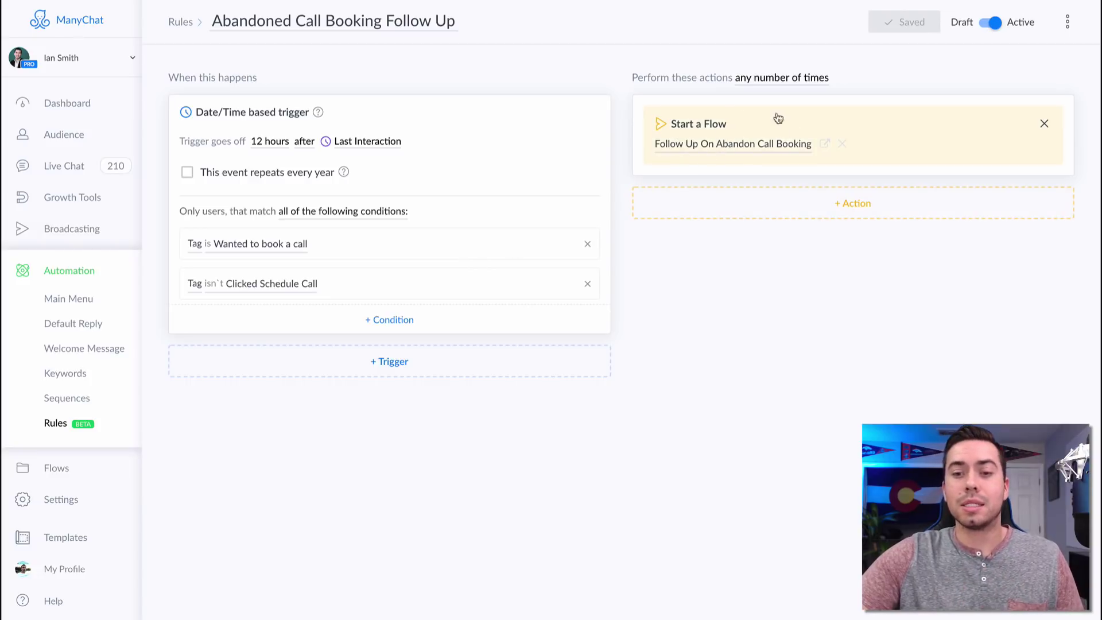
left_click(825, 145)
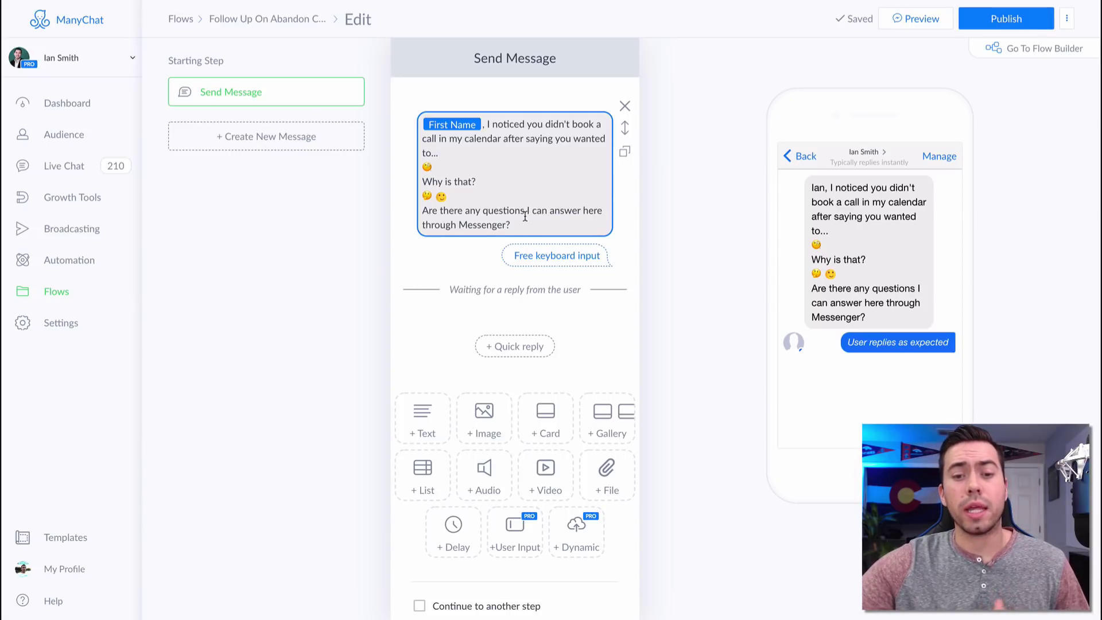
Step: Review how the follow-up message captures the user's free-text reply, then close that panel
left_click(541, 180)
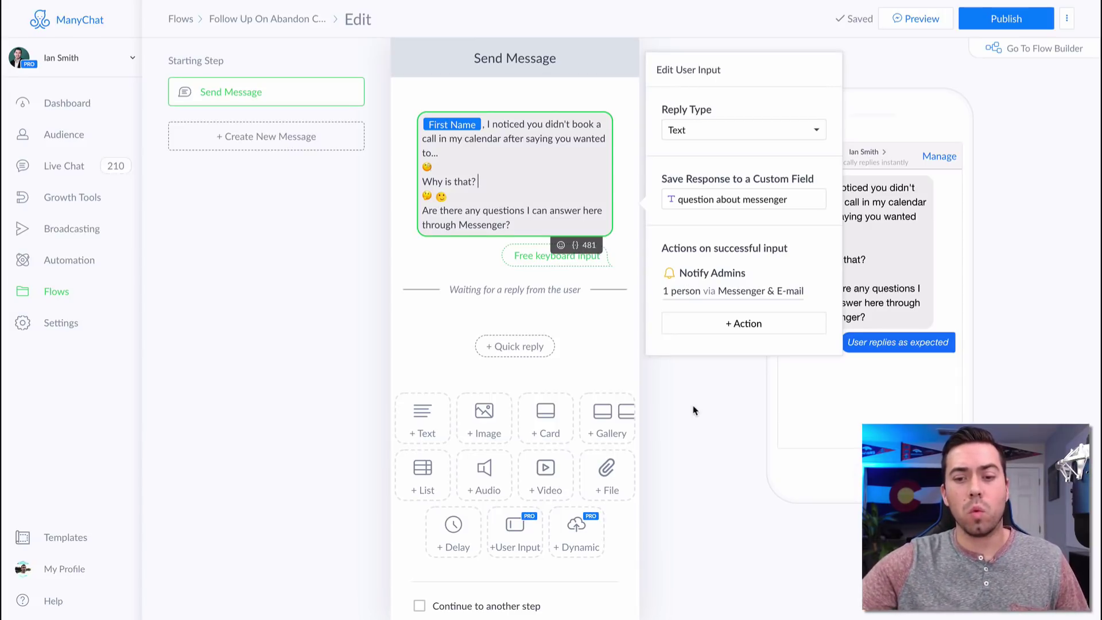
left_click(692, 410)
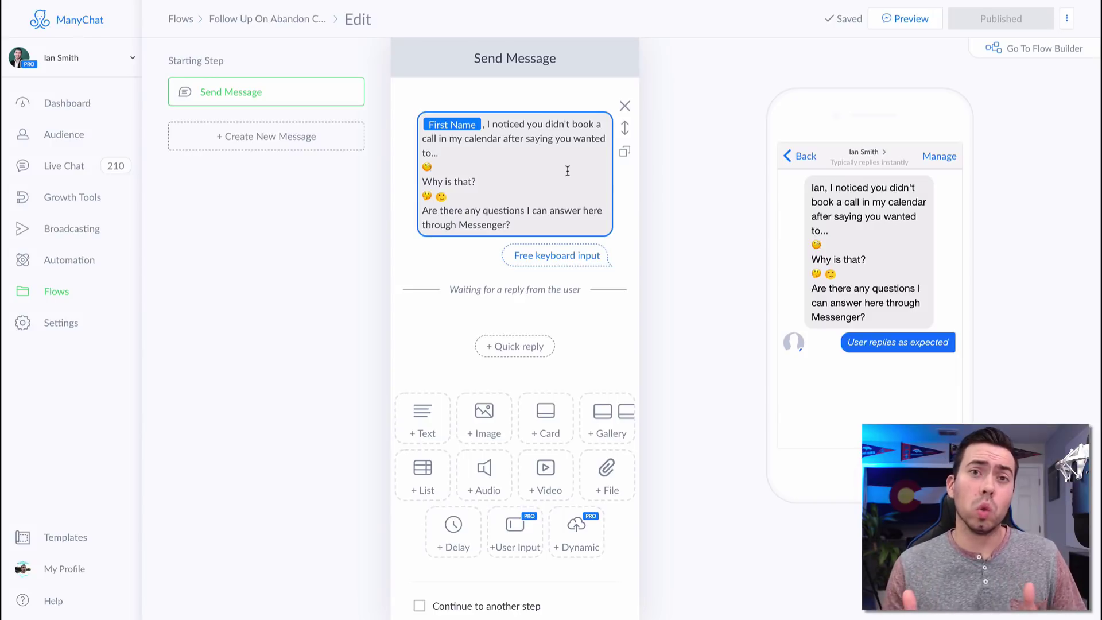
Step: Set a Date/Time based trigger with a 12-hour delay counted from the user's Last Interaction
key("Escape")
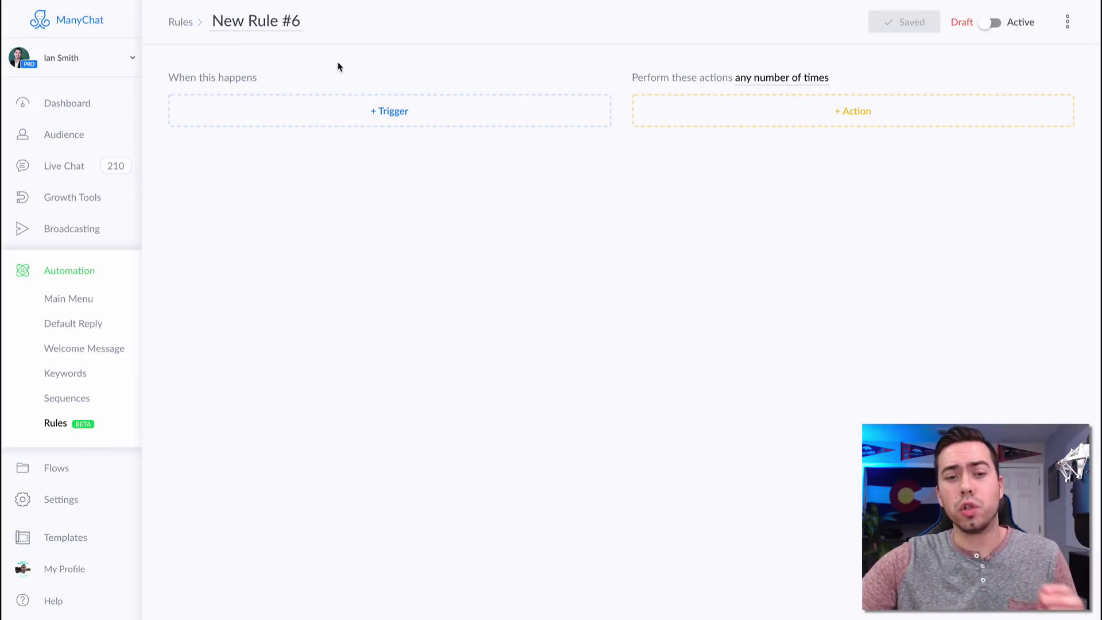
left_click(391, 113)
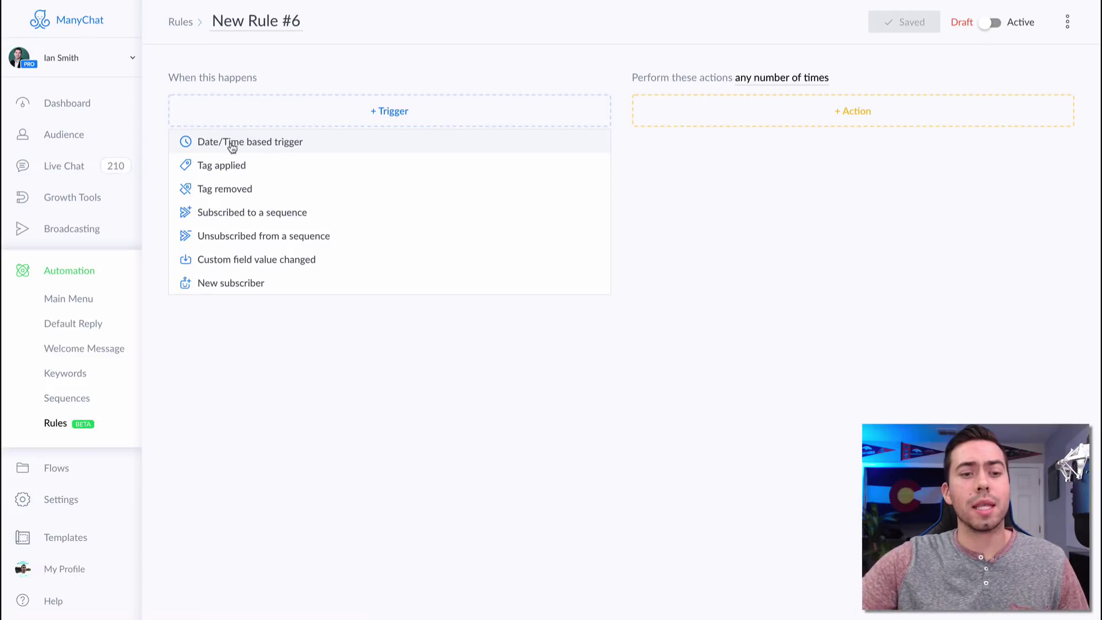
left_click(257, 144)
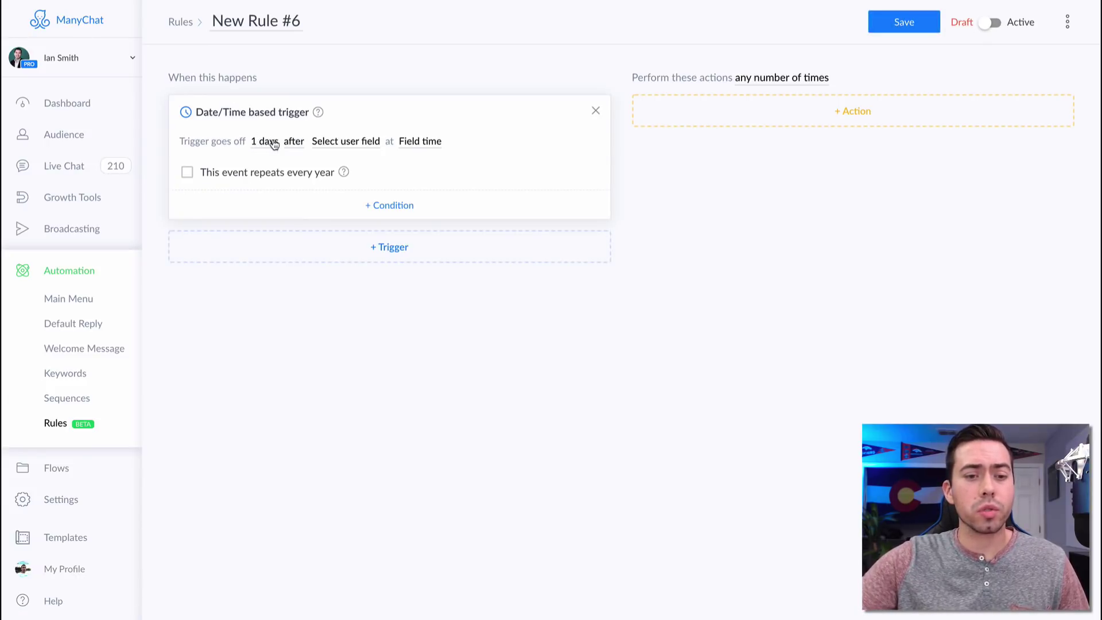
left_click(270, 142)
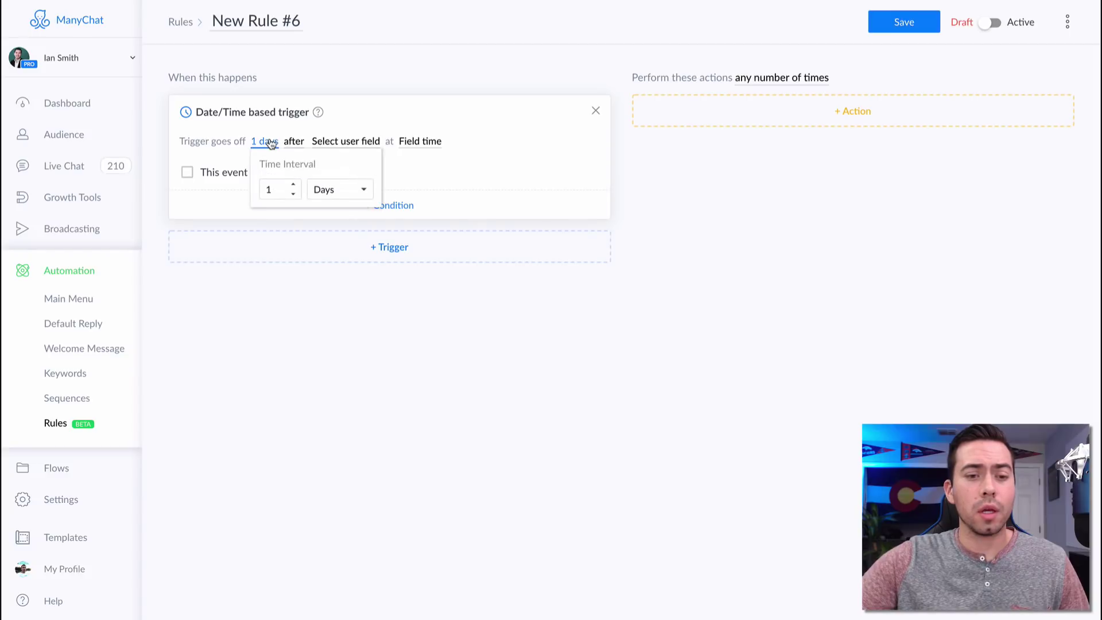
left_click(275, 190)
type("2")
left_click(338, 189)
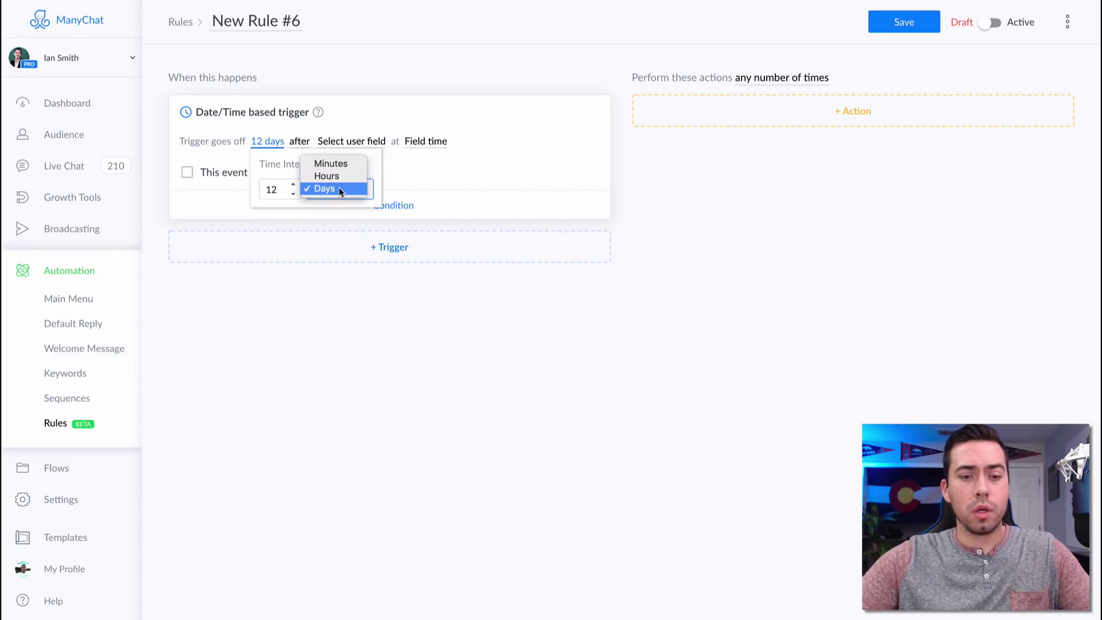
left_click(327, 176)
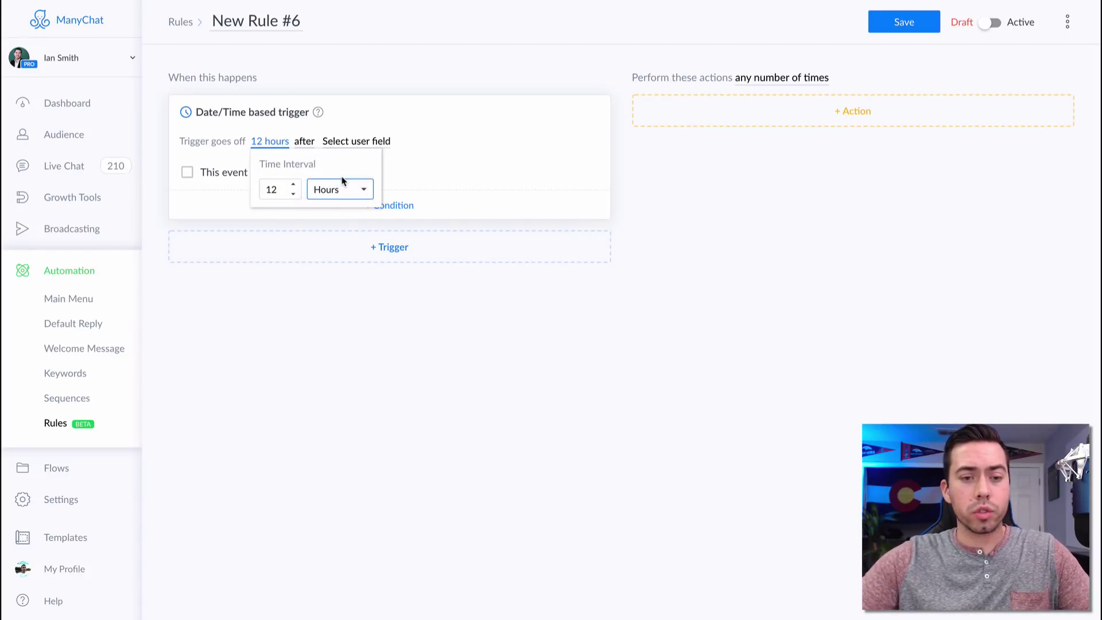
left_click(347, 141)
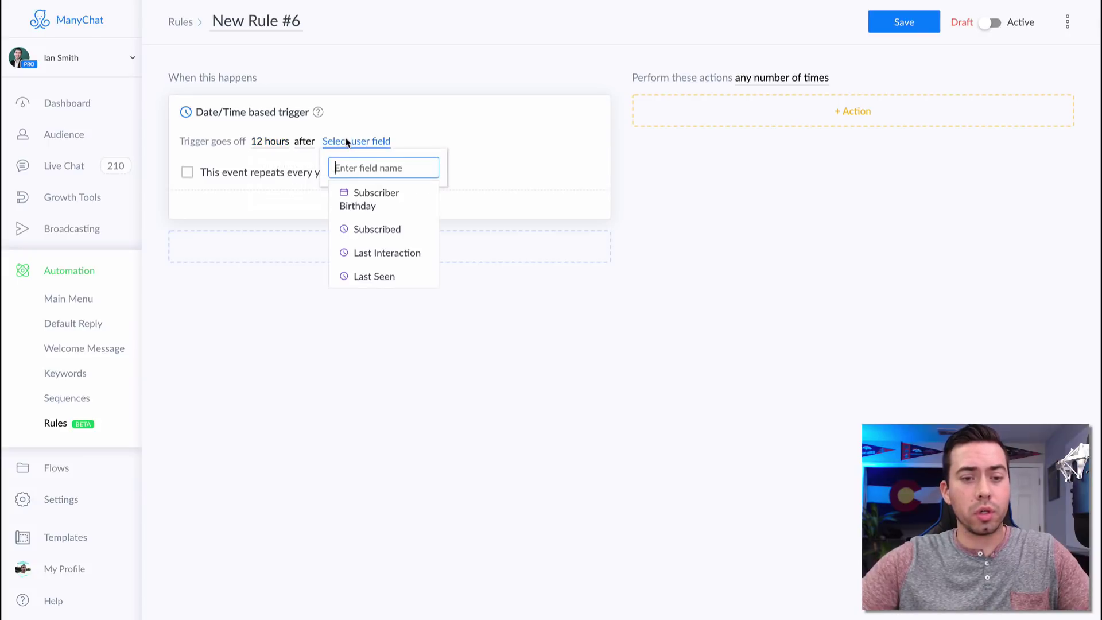
left_click(388, 253)
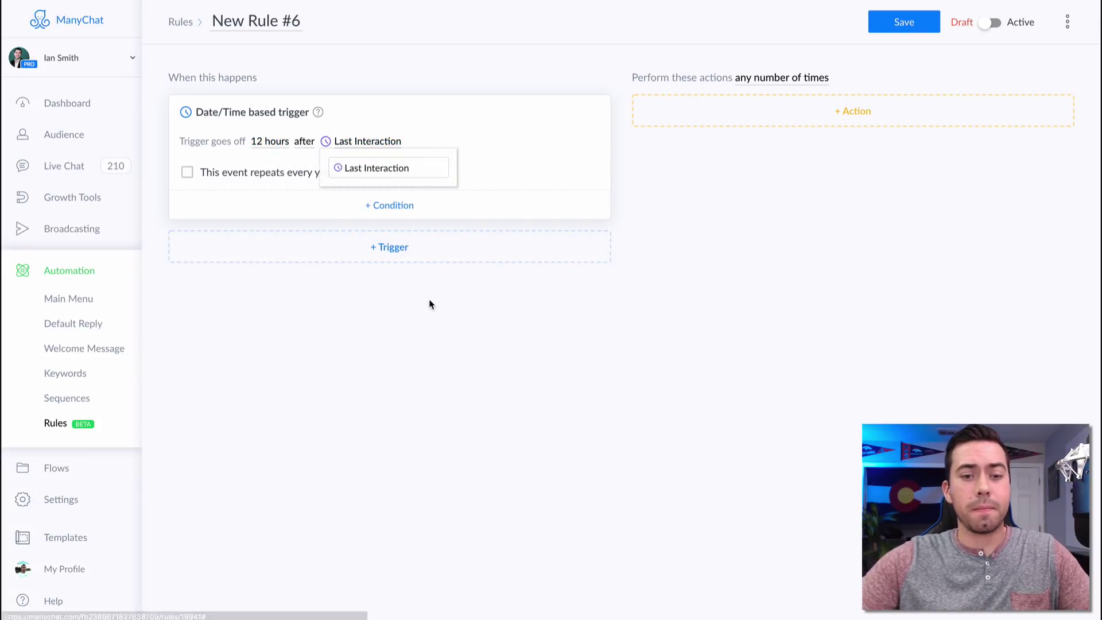
Step: Add a rule condition requiring the Wanted to book a call tag
left_click(390, 206)
left_click(189, 207)
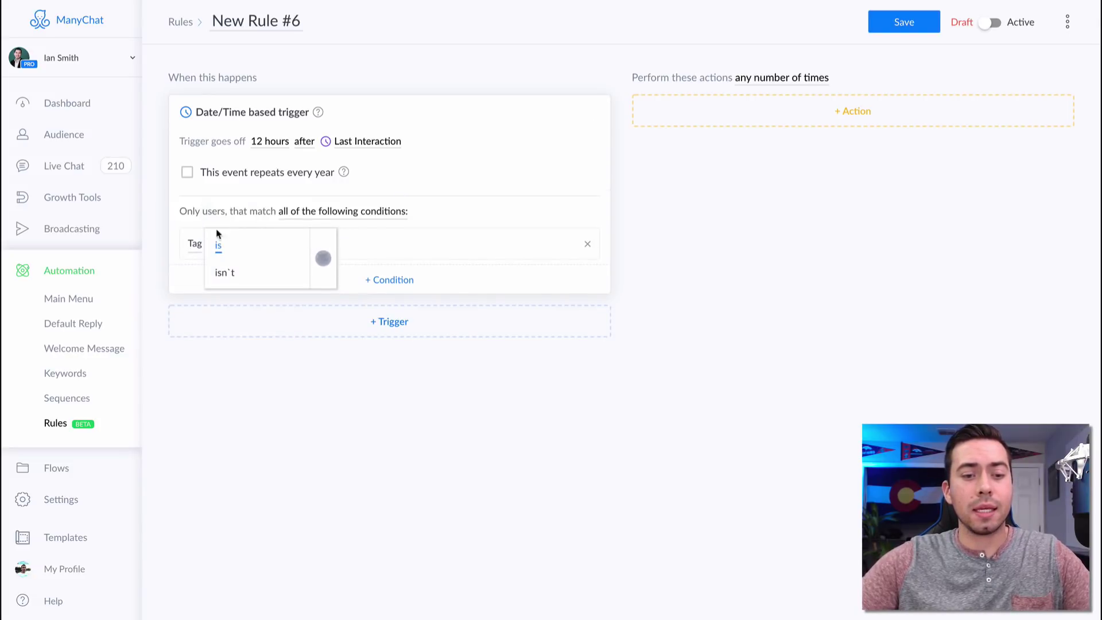
left_click(321, 244)
type("w")
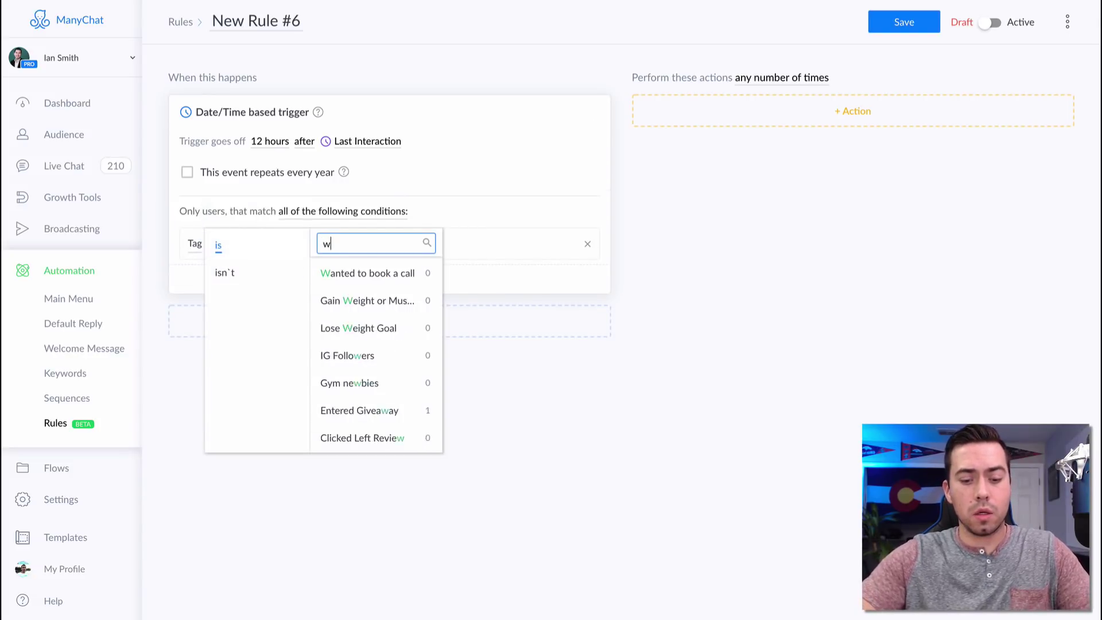
type("anted")
left_click(349, 277)
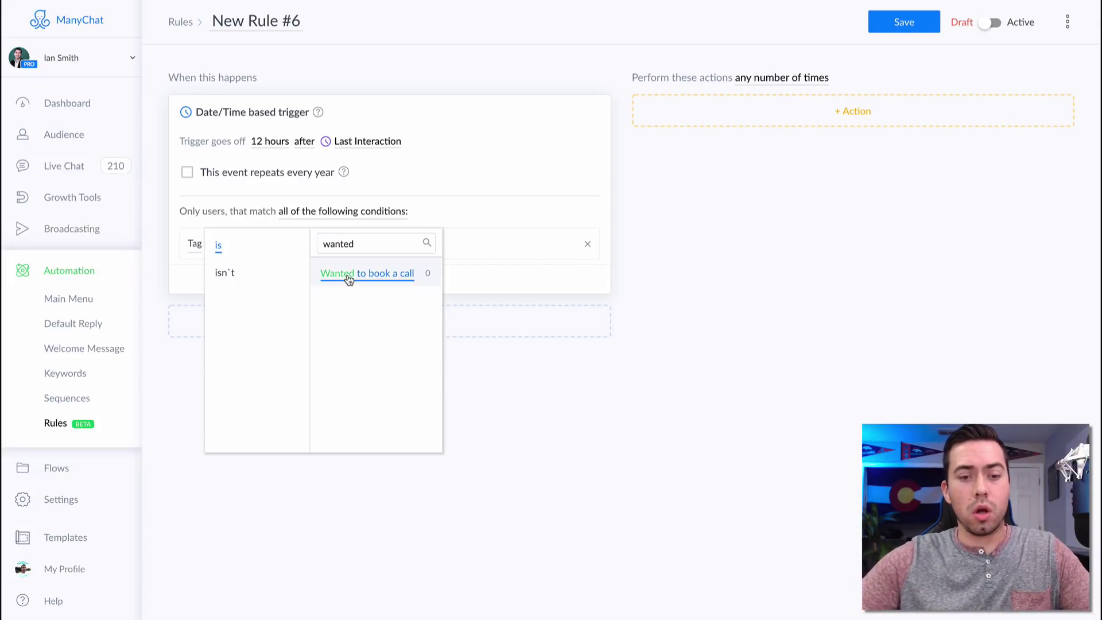
left_click(540, 401)
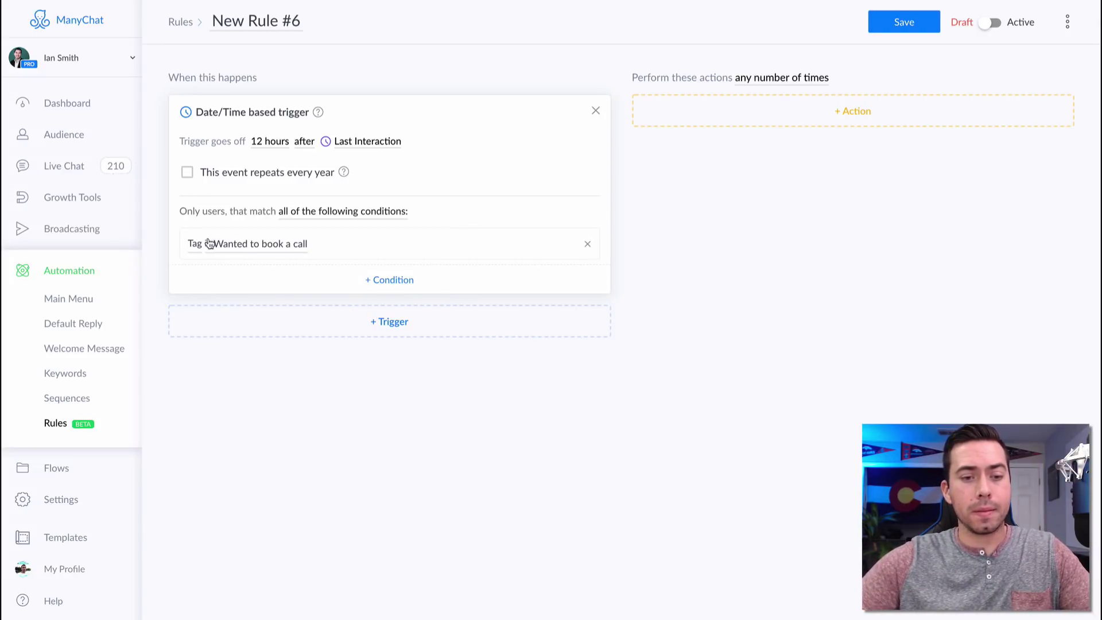
Step: Add a second condition excluding the Clicked Schedule Call tag, then browse the rule's available actions
left_click(388, 280)
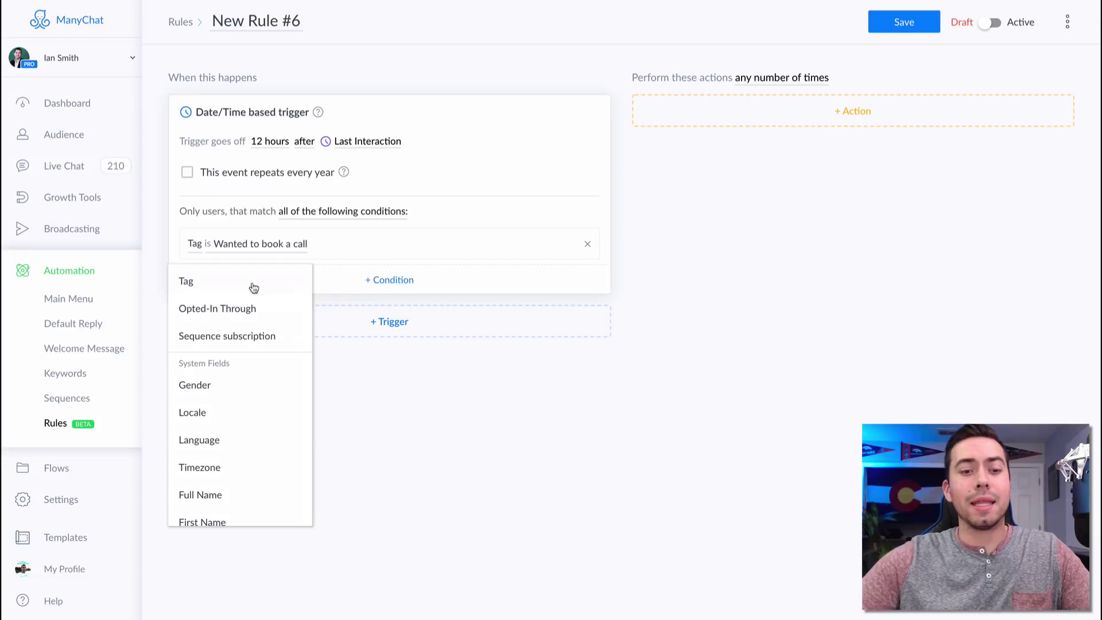
left_click(247, 284)
type("sched")
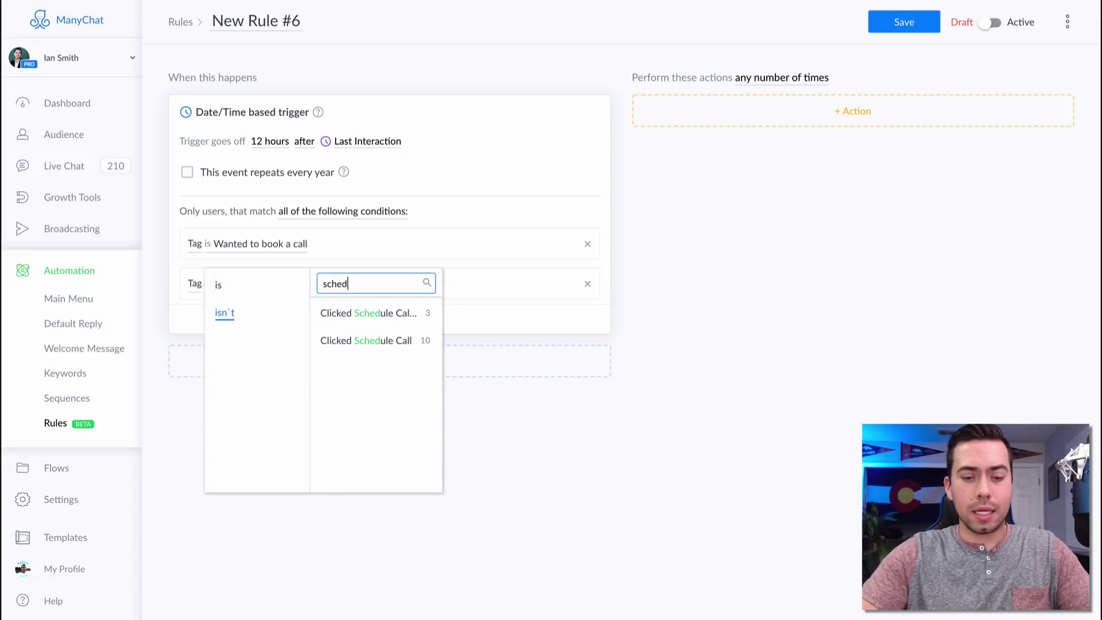
type("ul")
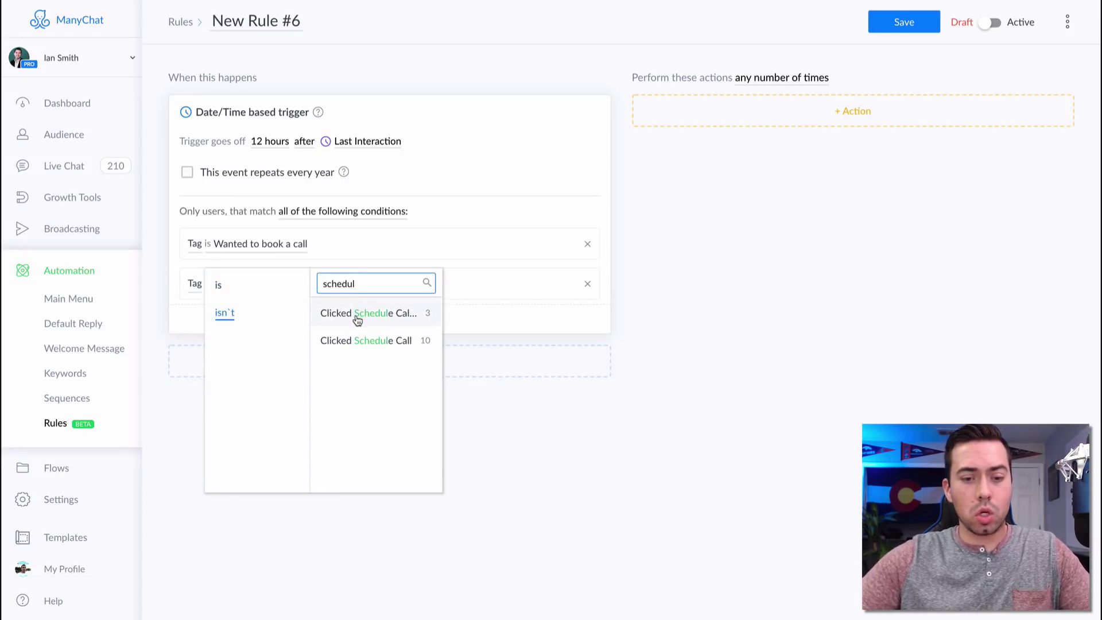
left_click(357, 345)
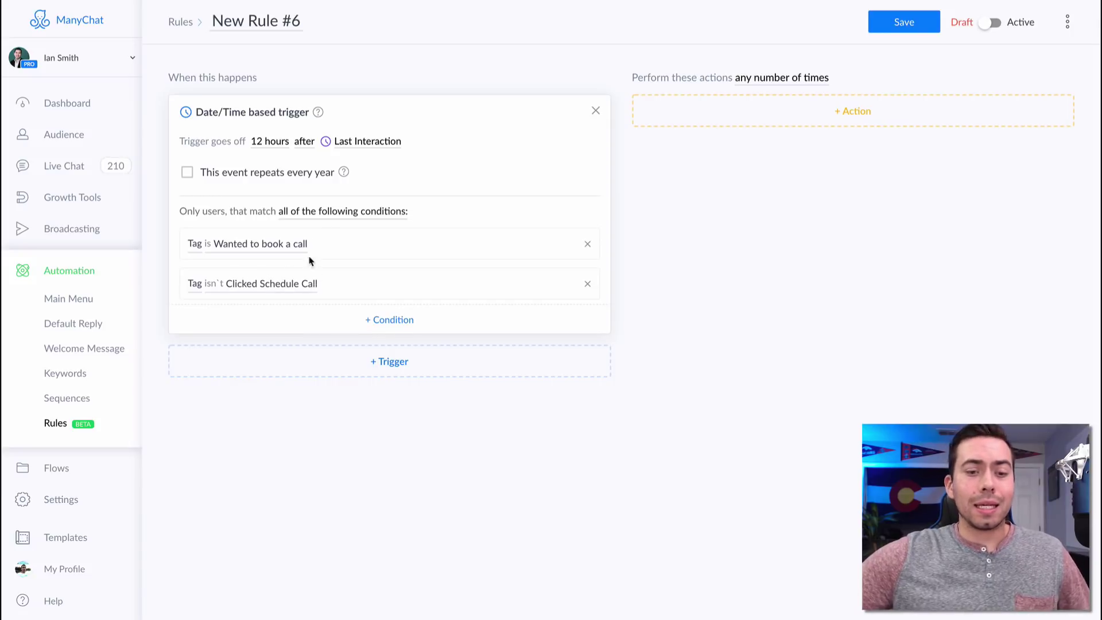
left_click(851, 118)
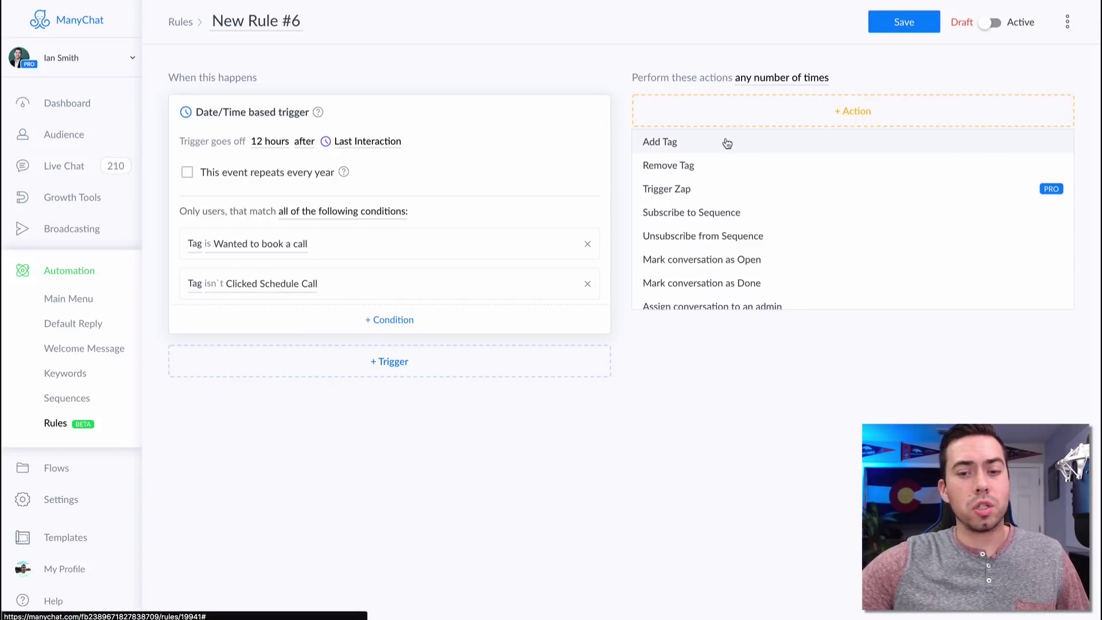
scroll(752, 202, "down", 2)
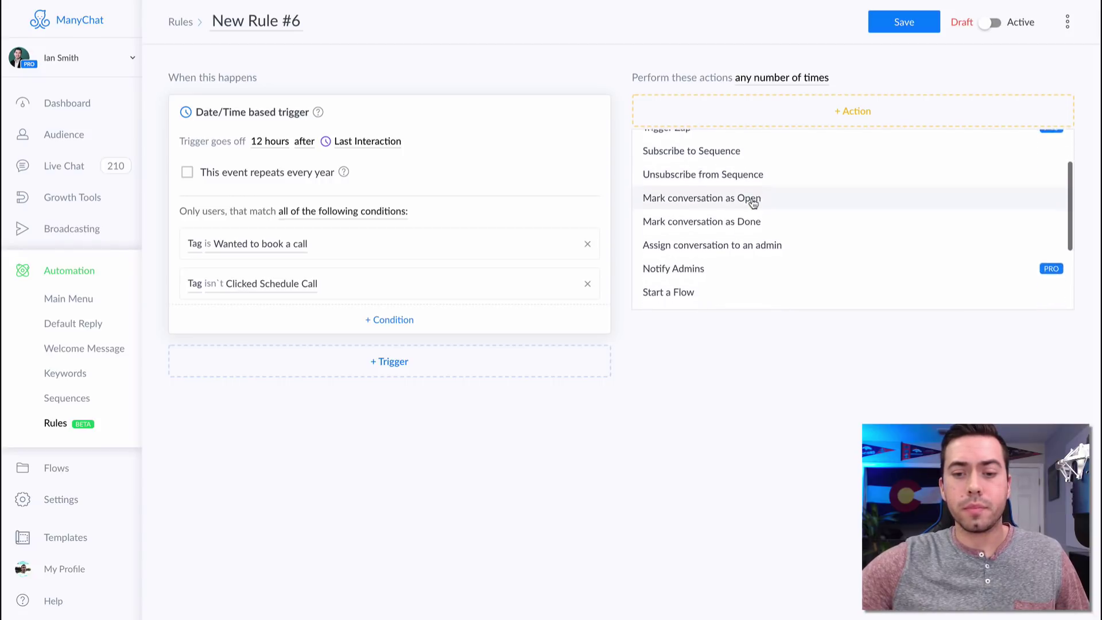
scroll(752, 203, "down", 2)
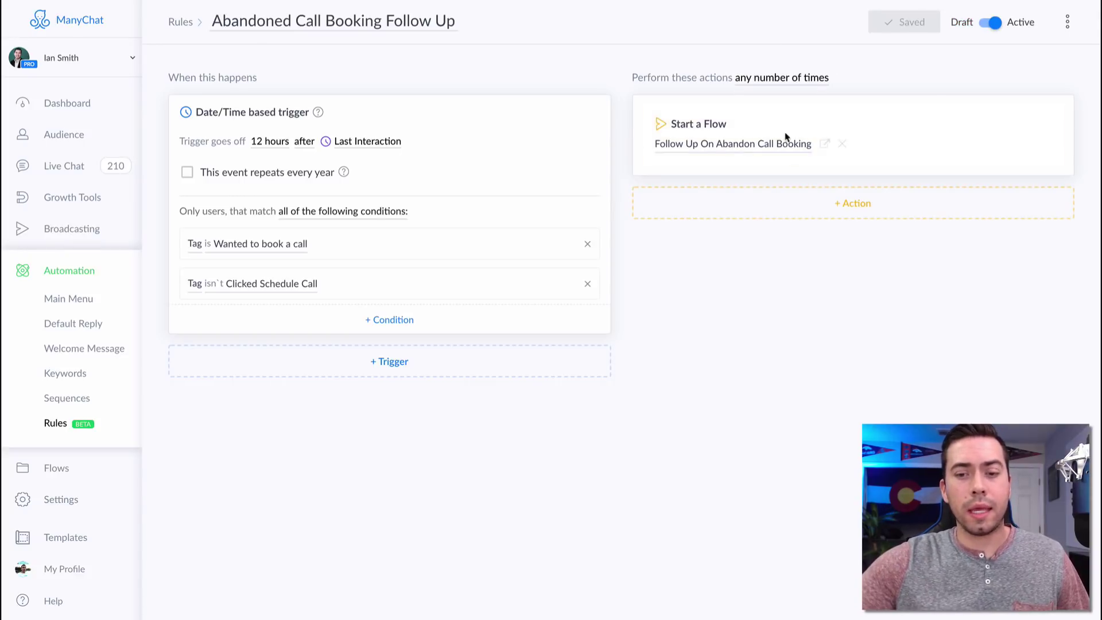
Step: View the Follow Up On Abandon Call Booking flow linked from the rule's Start a Flow action
left_click(823, 144)
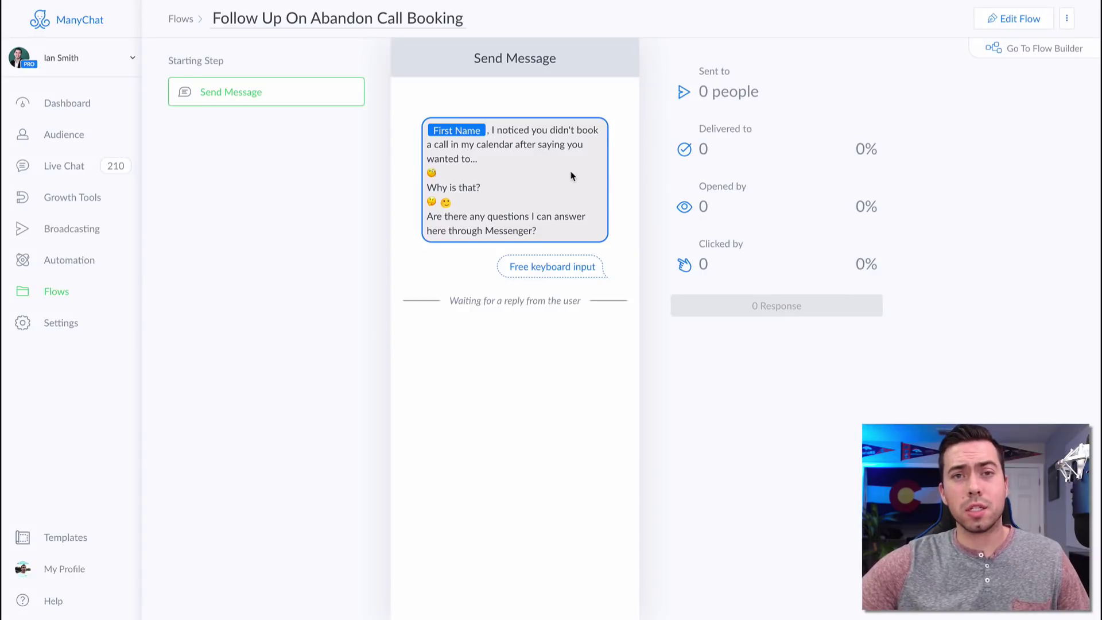